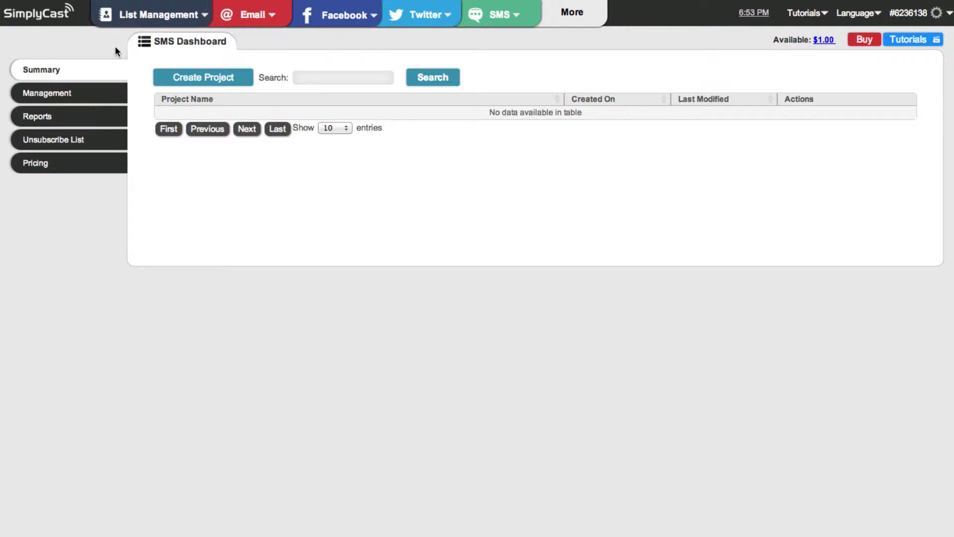
Begin a new SMS project using Create Project on the empty SMS Dashboard
{"action": "left_click", "coordinate": [248, 83]}
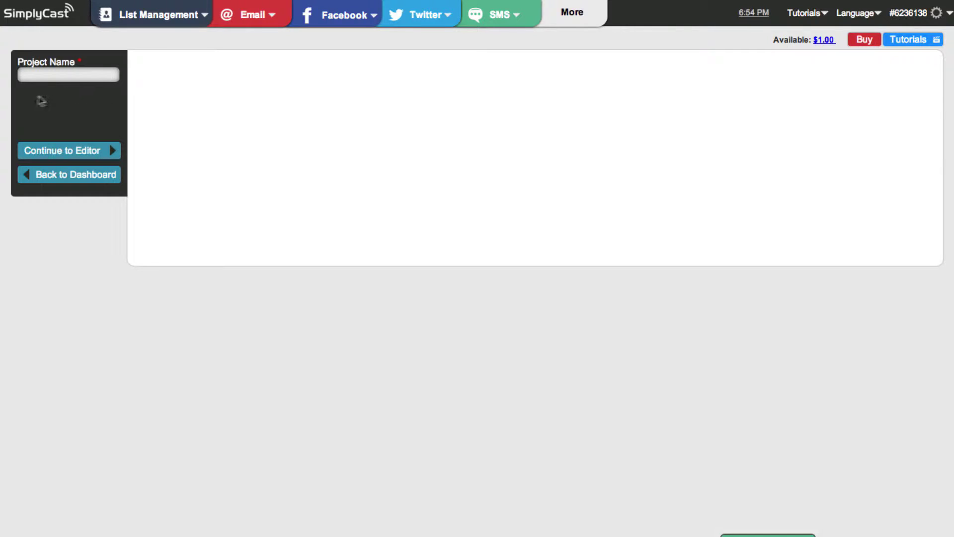
Name the project 'My SMS', continue to the editor, and place the cursor in the message body
{"action": "left_click", "coordinate": [28, 75]}
{"action": "type", "text": "My SMS"}
{"action": "left_click", "coordinate": [87, 152]}
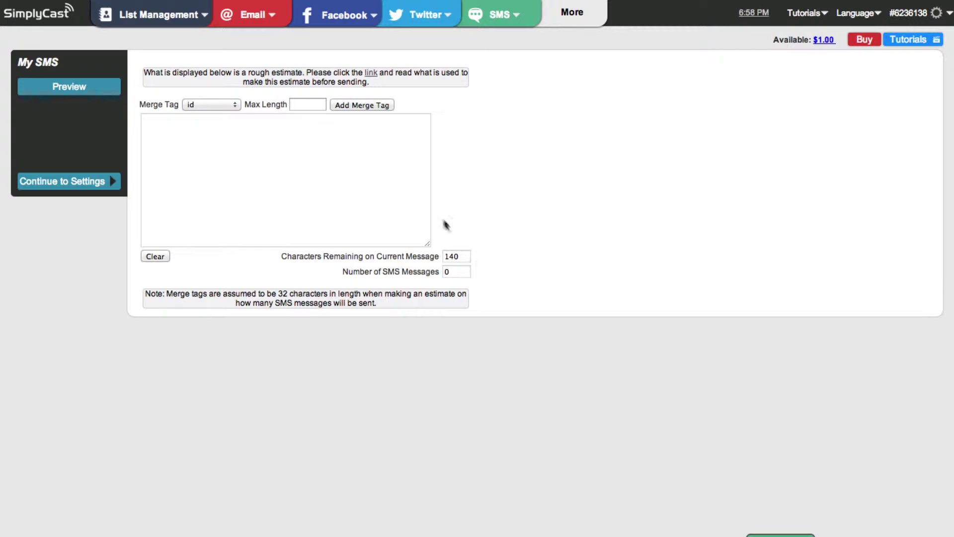
{"action": "left_click", "coordinate": [223, 141]}
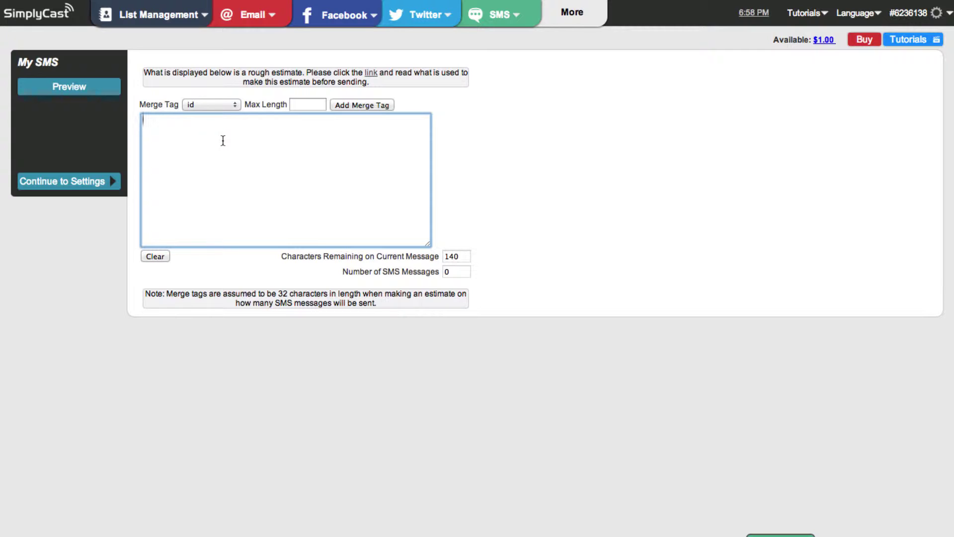
Enter 'This is my text' as the SMS message body
{"action": "type", "text": "This is my text."}
Insert a %%FIRST_NAME%% merge tag before 'this is my text.' in the message
{"action": "left_click", "coordinate": [234, 104]}
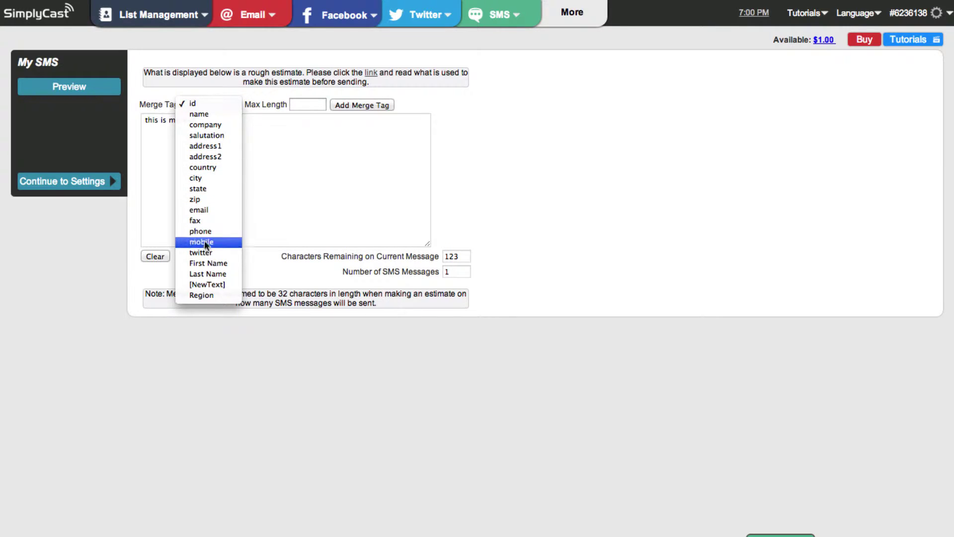
{"action": "left_click", "coordinate": [208, 264]}
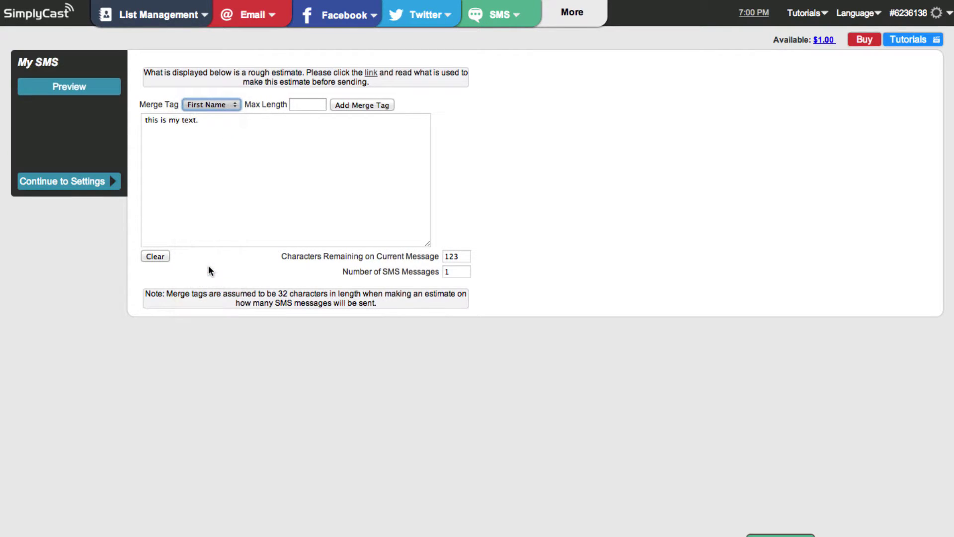
{"action": "left_click", "coordinate": [142, 120]}
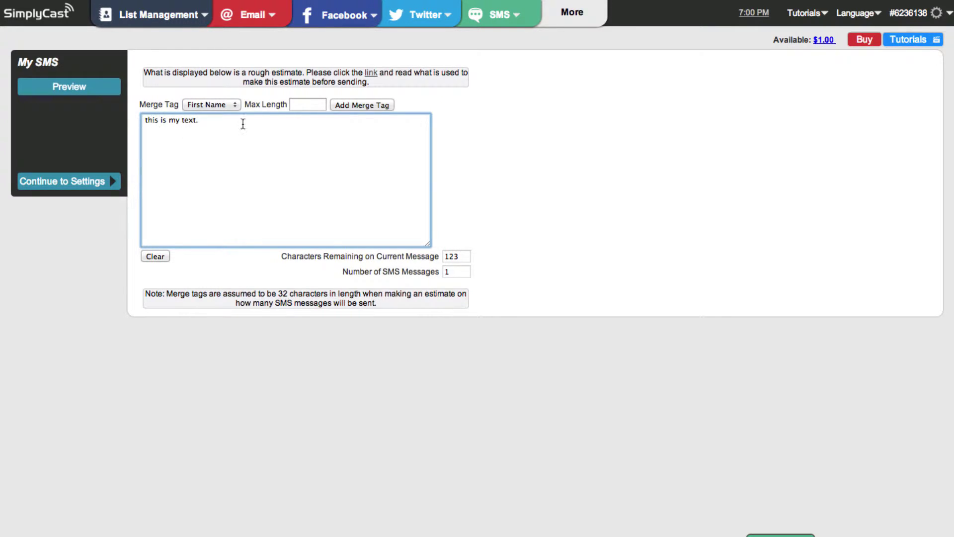
{"action": "left_click", "coordinate": [367, 106]}
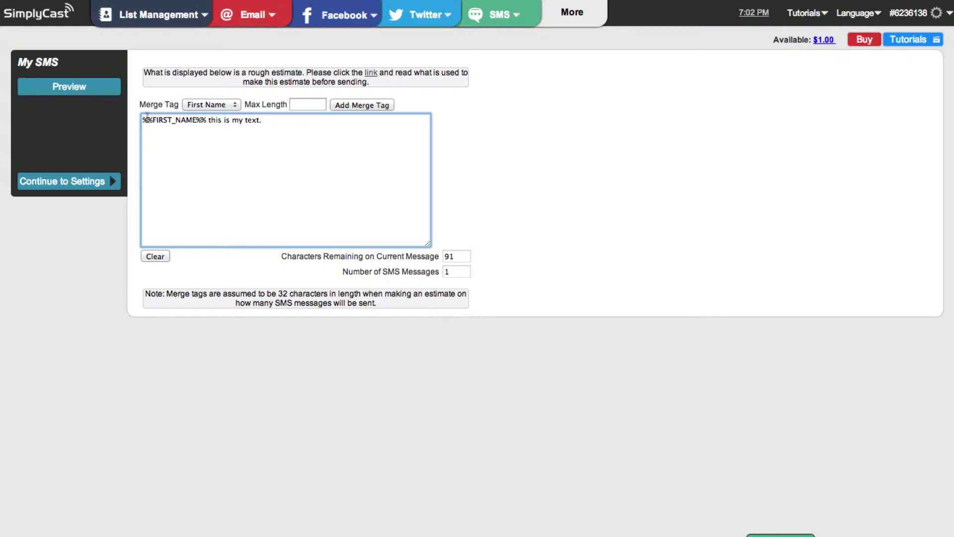
Preview the SMS merged with Test List contacts so a real first name appears
{"action": "left_click", "coordinate": [65, 89]}
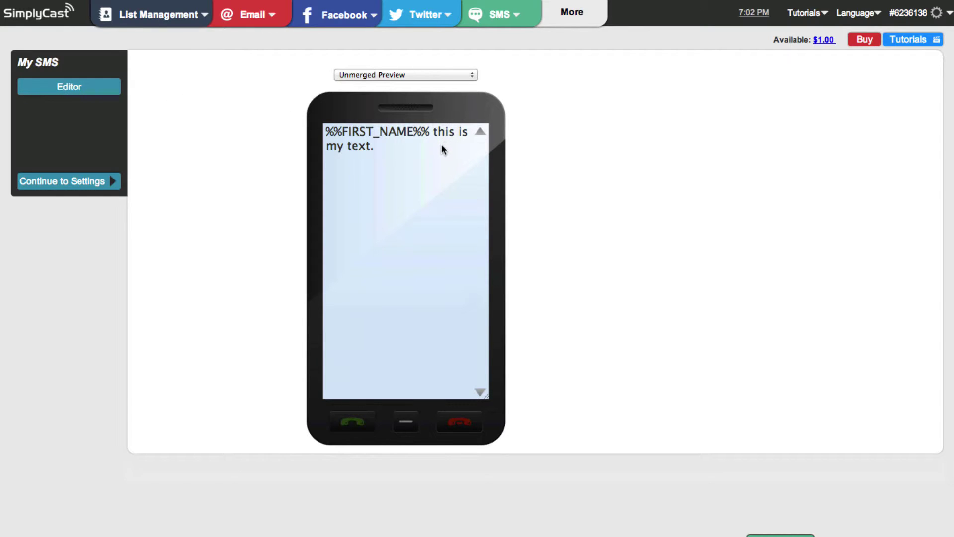
{"action": "left_click", "coordinate": [473, 76]}
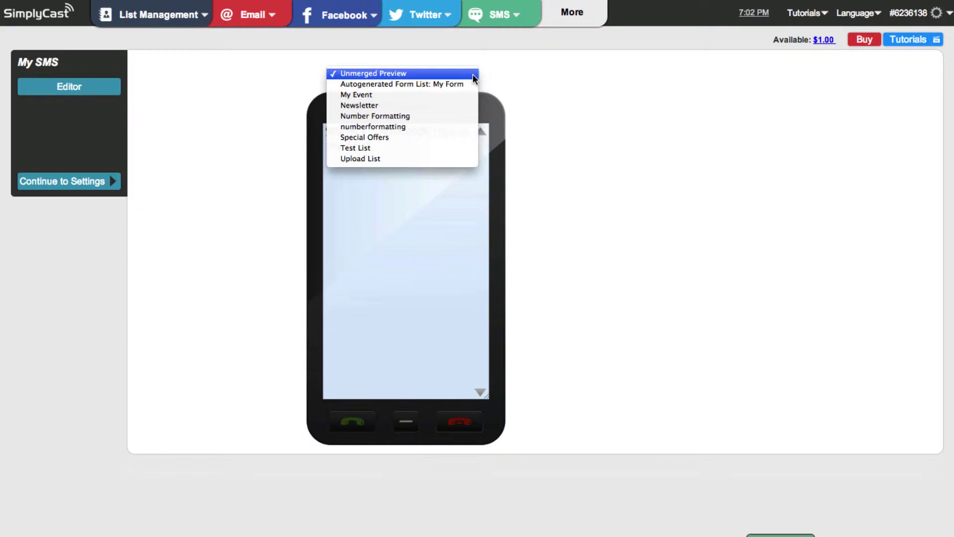
{"action": "left_click", "coordinate": [416, 148]}
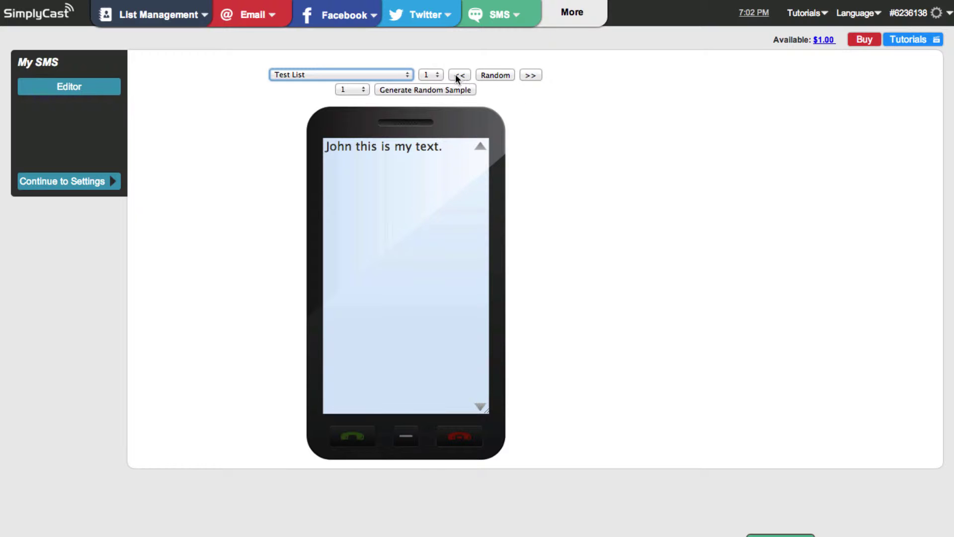
{"action": "left_click", "coordinate": [496, 75]}
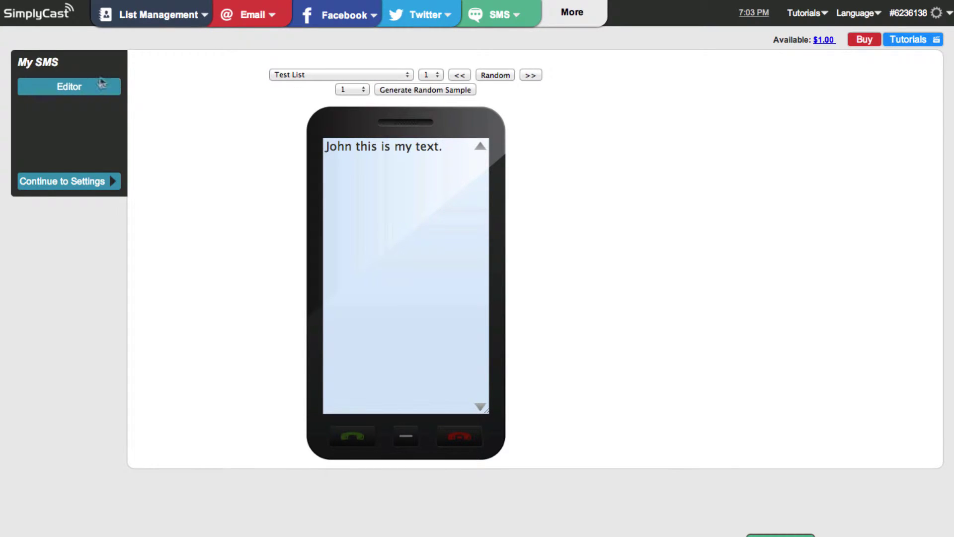
Return to the SMS editor, then proceed to the My SMS sending settings
{"action": "left_click", "coordinate": [72, 89]}
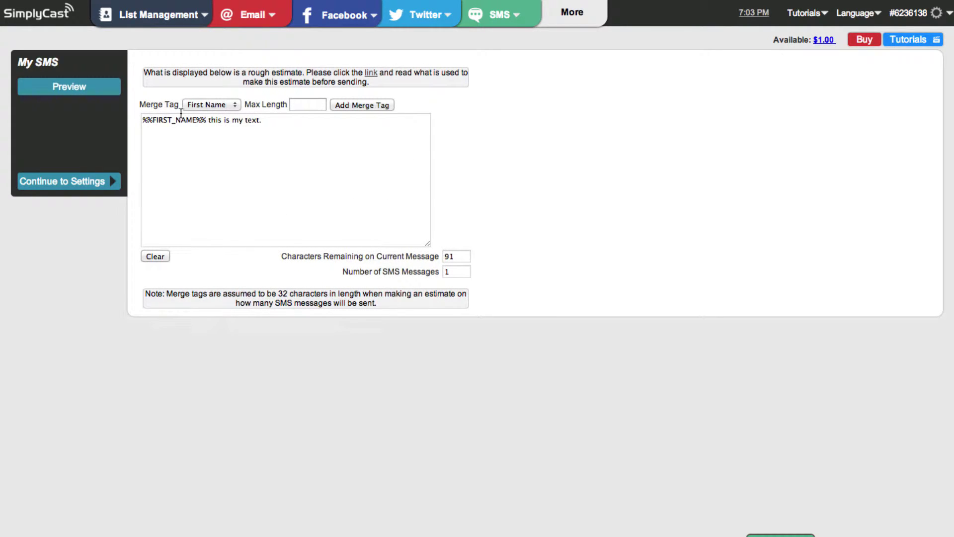
{"action": "left_click", "coordinate": [303, 104]}
{"action": "left_click", "coordinate": [69, 188]}
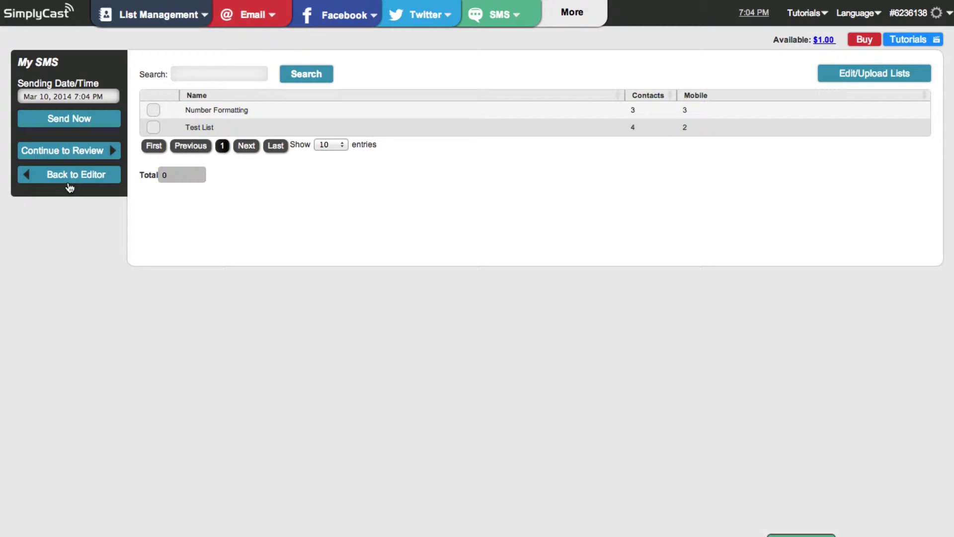
Set the sending date/time to Mar 11, 2014, 10:00 AM
{"action": "left_click", "coordinate": [106, 96]}
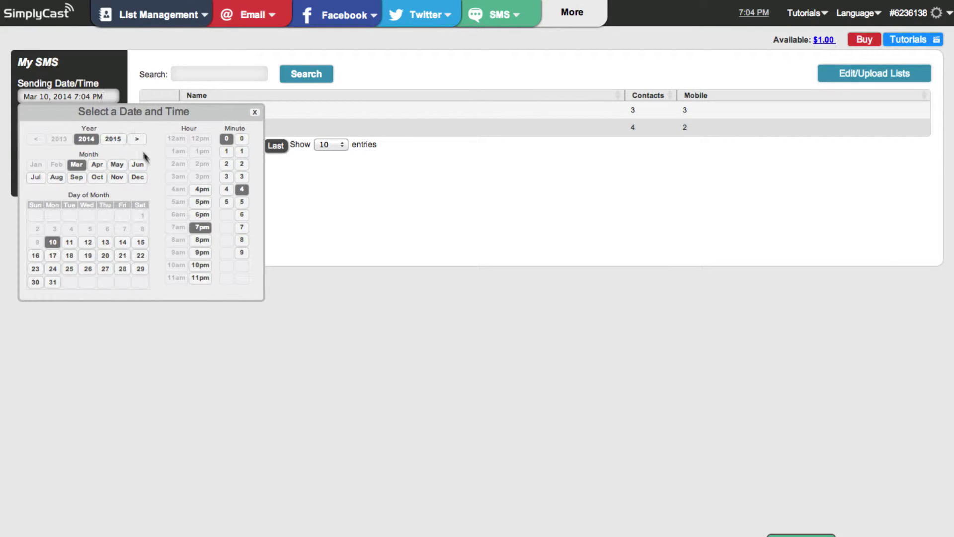
{"action": "left_click", "coordinate": [203, 192]}
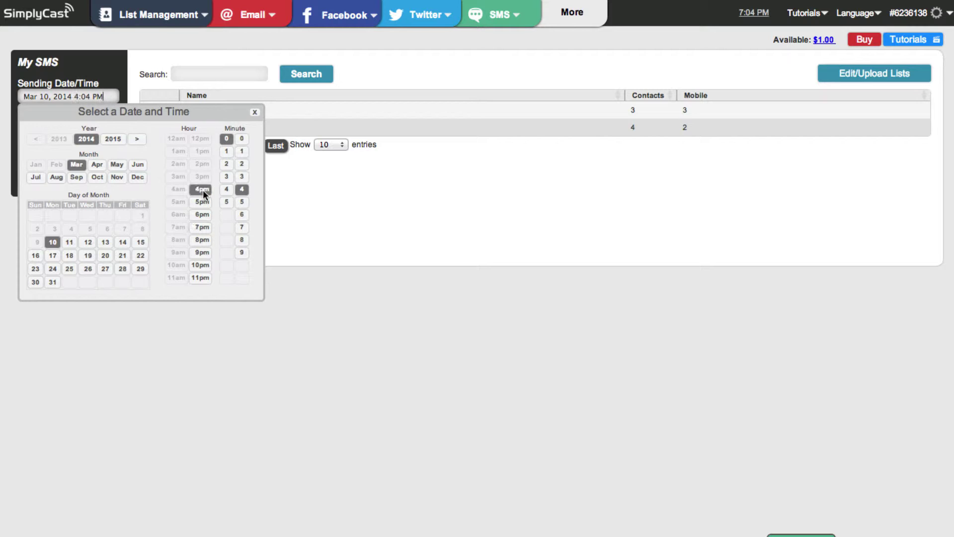
{"action": "left_click", "coordinate": [69, 246]}
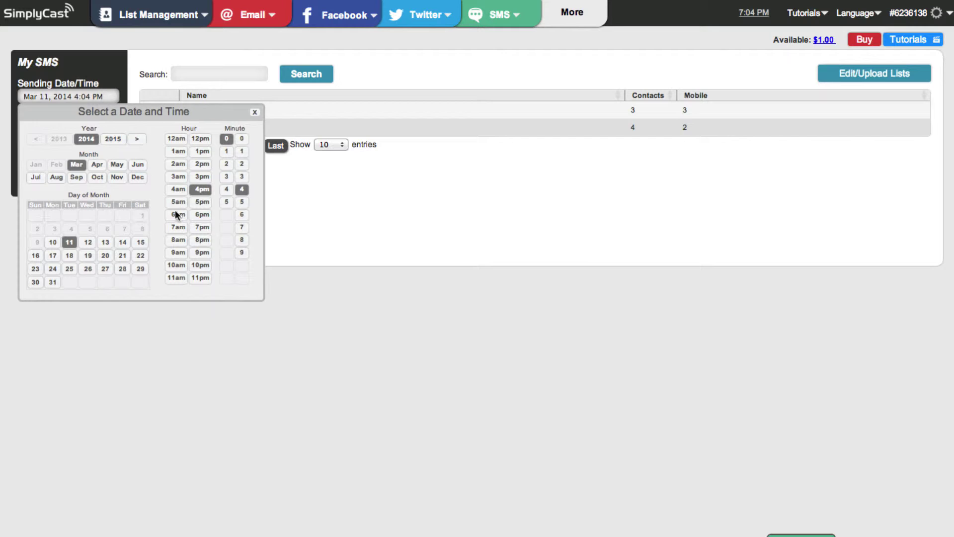
{"action": "left_click", "coordinate": [175, 267]}
{"action": "left_click", "coordinate": [241, 140]}
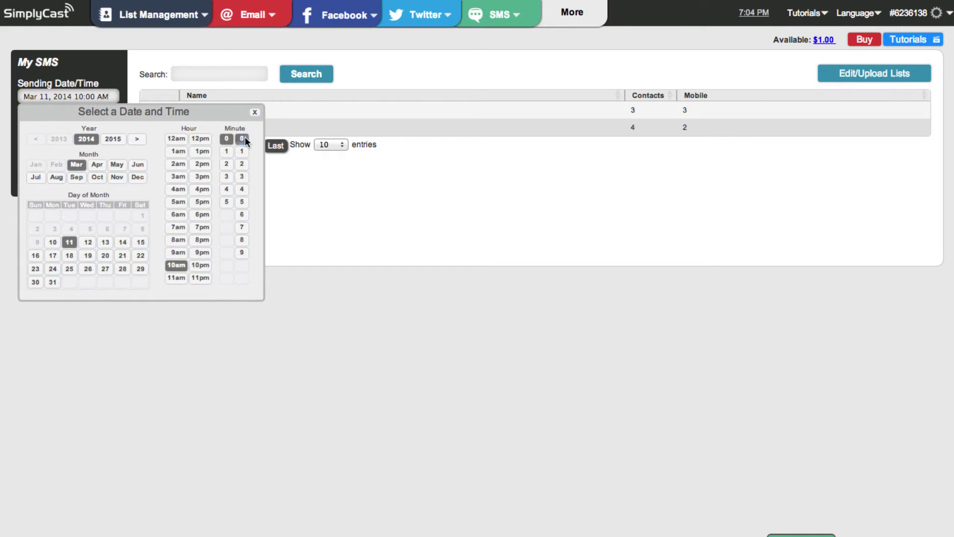
{"action": "double_click", "coordinate": [244, 139]}
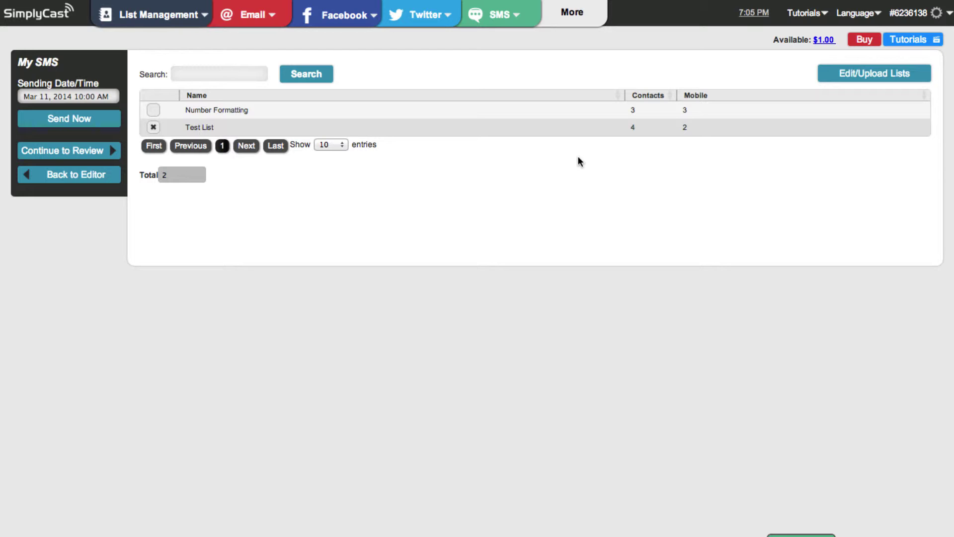
Proceed to the review page for the My SMS project
{"action": "left_click", "coordinate": [69, 154]}
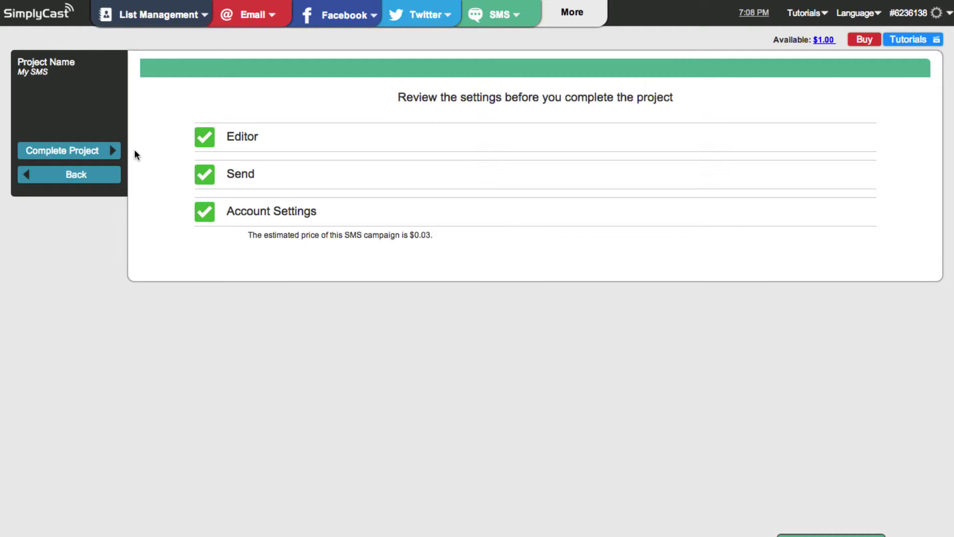
Complete the My SMS project, dismiss the success dialog, and return to the SMS Dashboard
{"action": "left_click", "coordinate": [84, 151]}
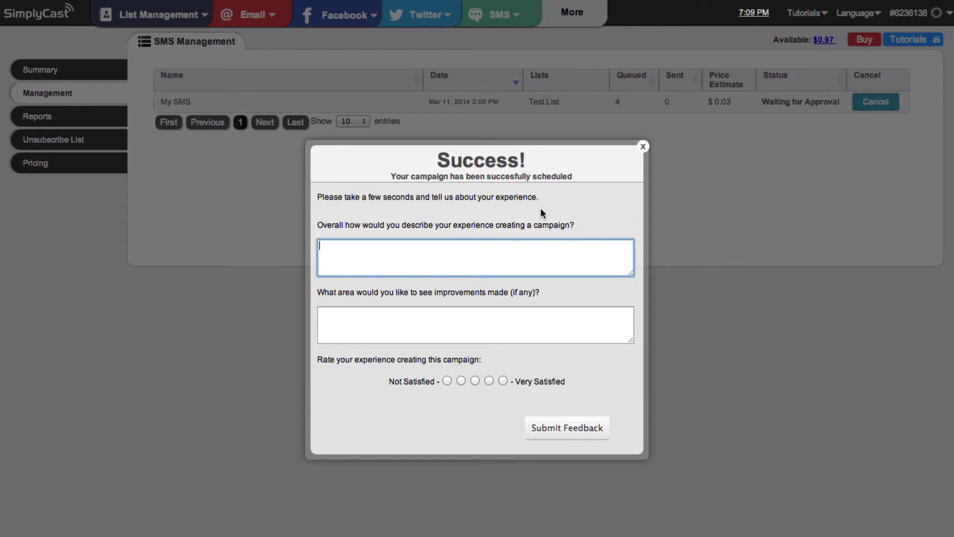
{"action": "left_click", "coordinate": [643, 147]}
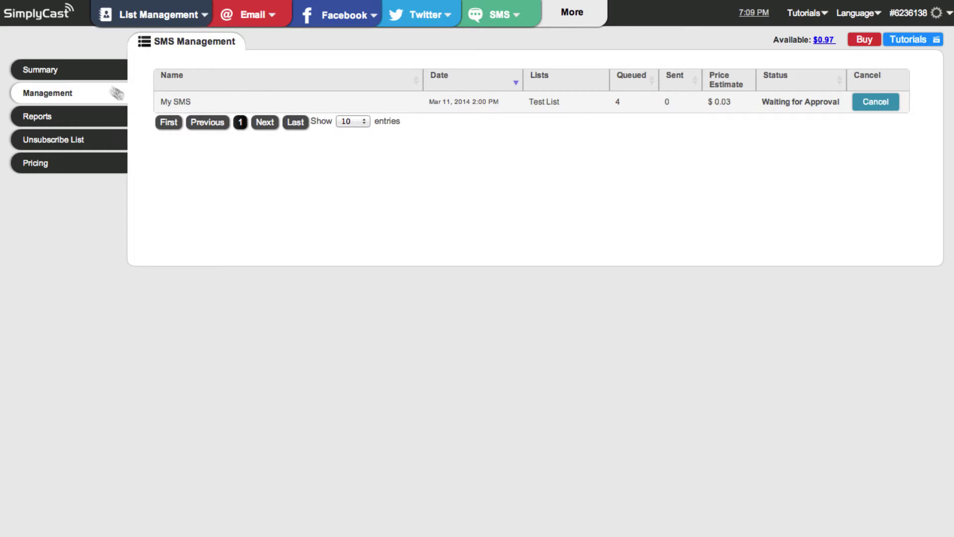
{"action": "left_click", "coordinate": [60, 74]}
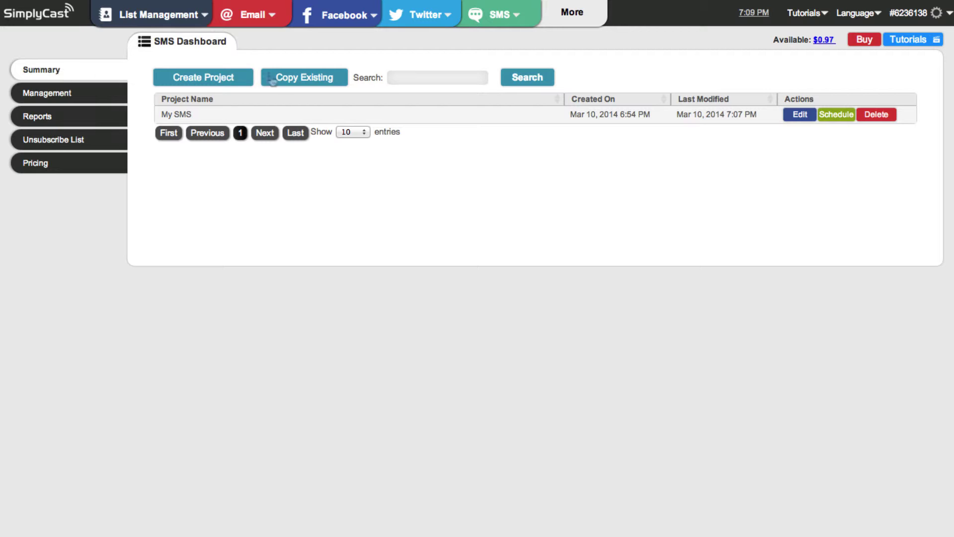
Select the My SMS project entry listed on the SMS Dashboard
{"action": "left_click", "coordinate": [168, 116]}
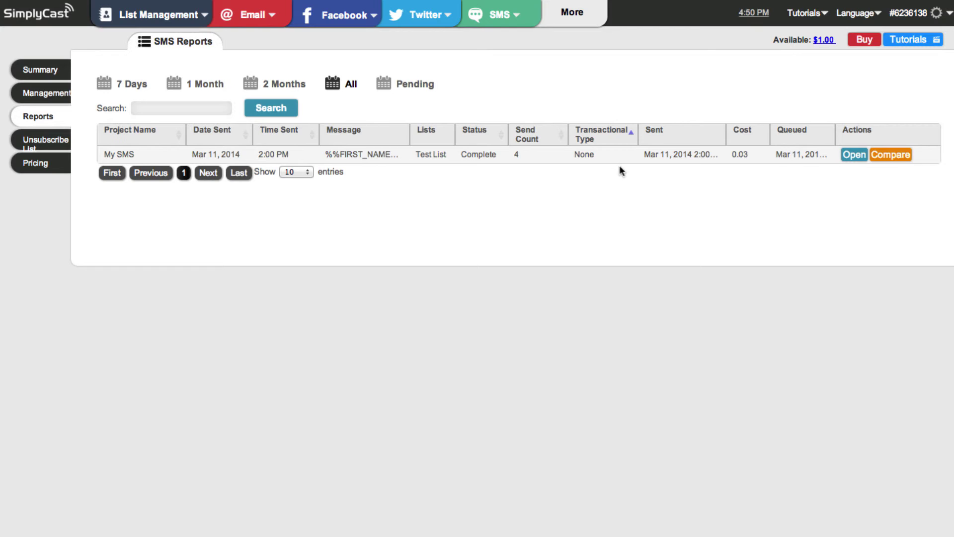
Review the detailed My SMS report, then close it to return to the reports list
{"action": "left_click", "coordinate": [855, 155]}
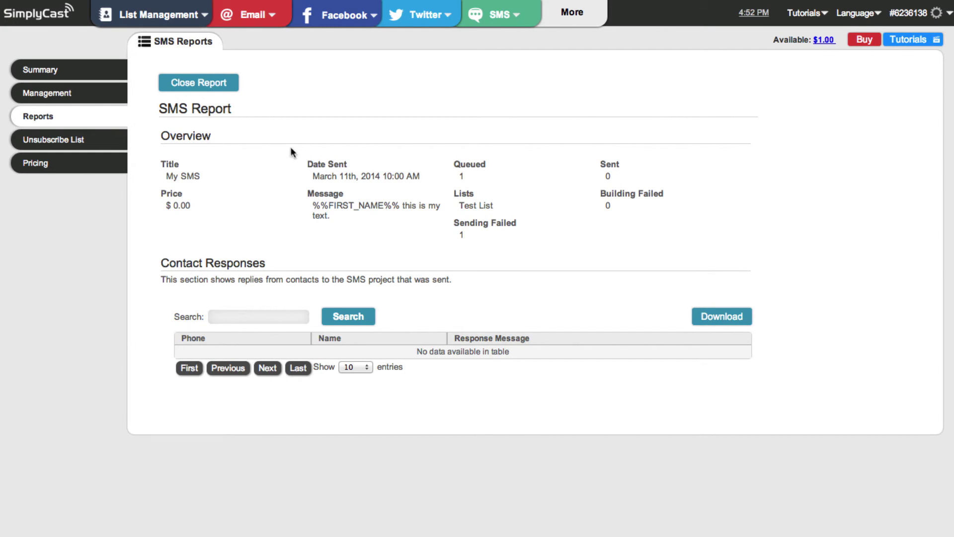
{"action": "left_click", "coordinate": [214, 88]}
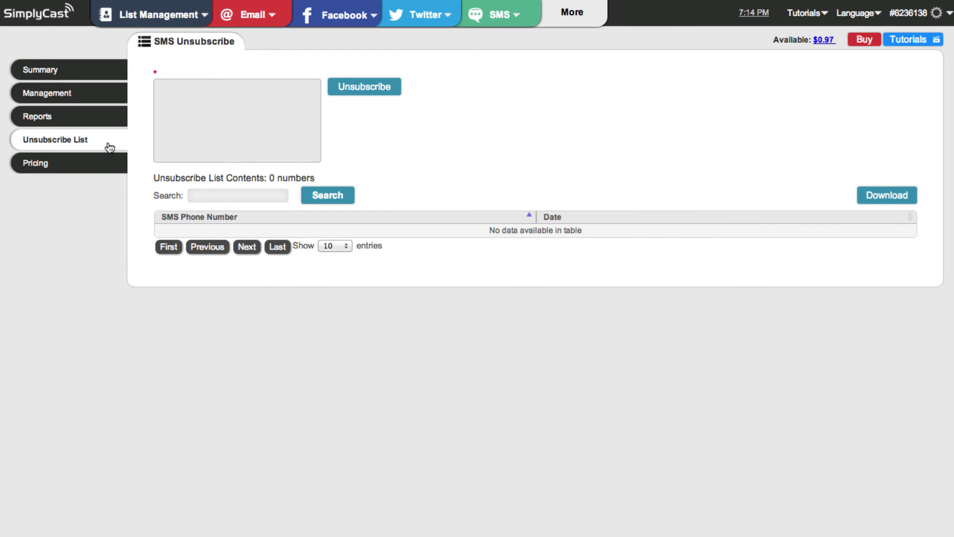
Add a sample phone number to the SMS unsubscribe list and dismiss the confirmation alert
{"action": "left_click", "coordinate": [172, 93]}
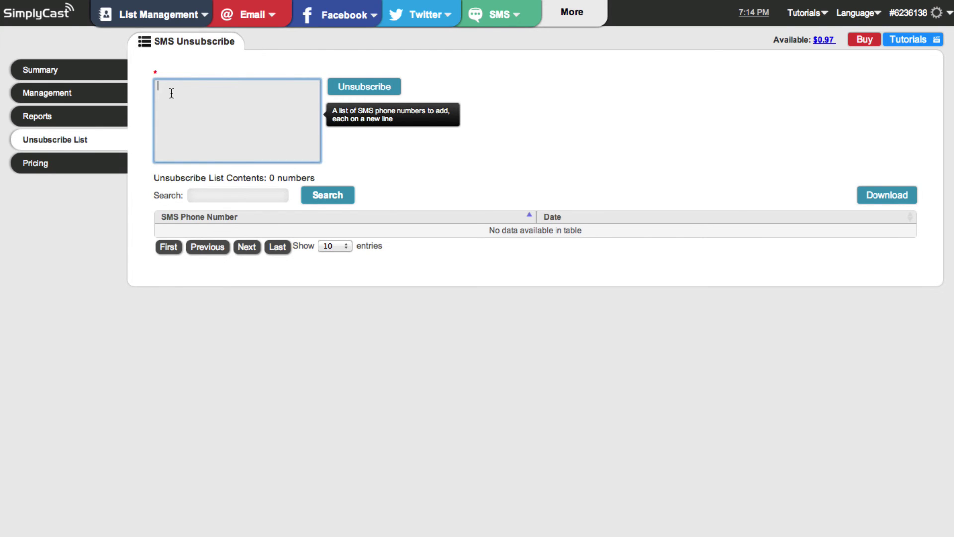
{"action": "type", "text": "555-555-1212"}
{"action": "left_click", "coordinate": [368, 88]}
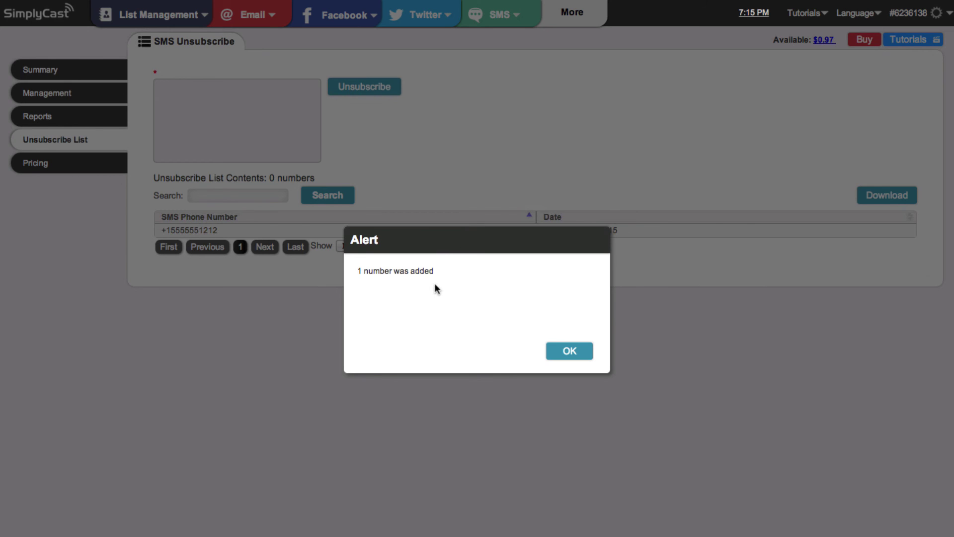
{"action": "left_click", "coordinate": [582, 354]}
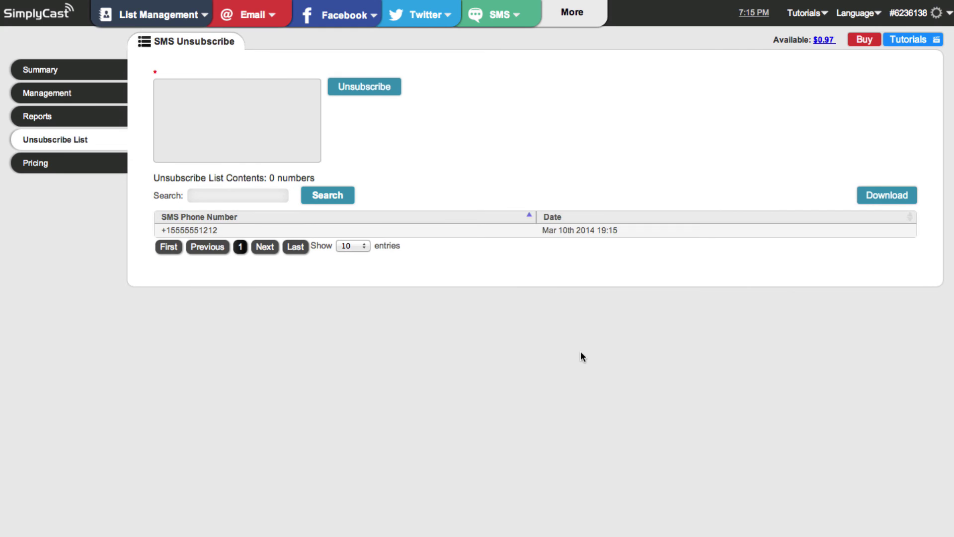